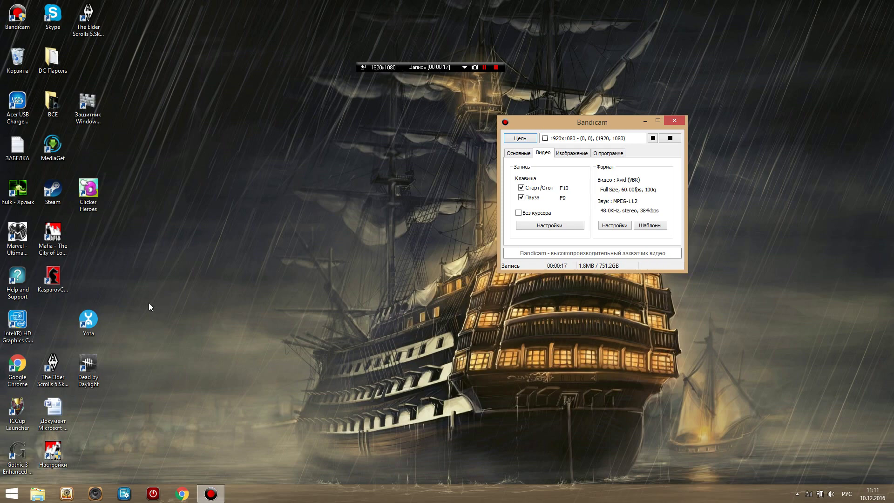
Step: Open the Mafia setup utility, review the available screen resolutions and close it without saving
double_click(53, 451)
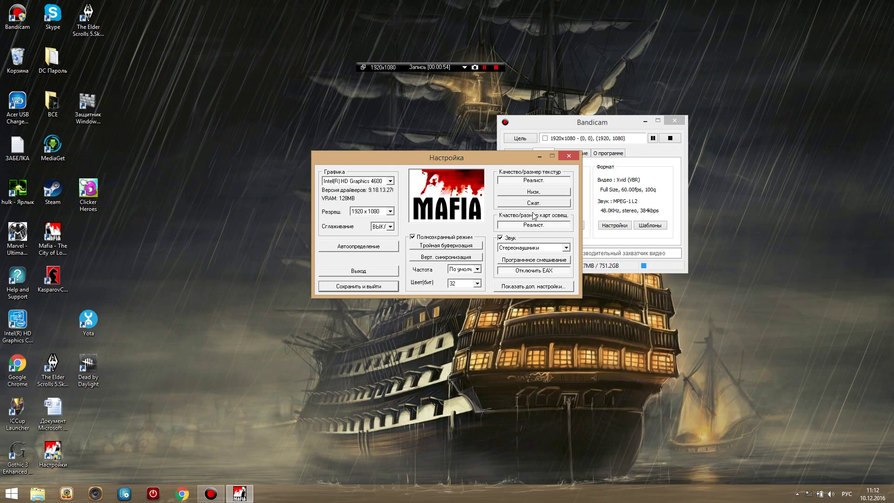
left_click(391, 211)
left_click_drag(391, 248, 391, 235)
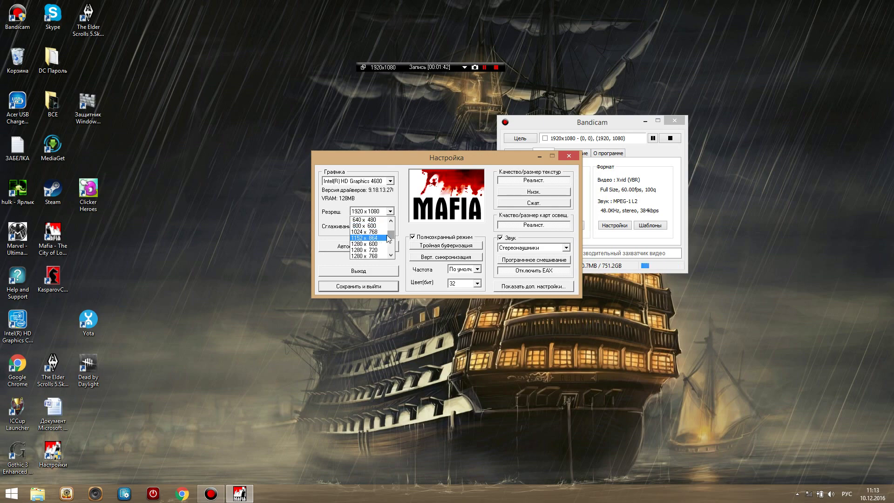
scroll(388, 238, "up", 2)
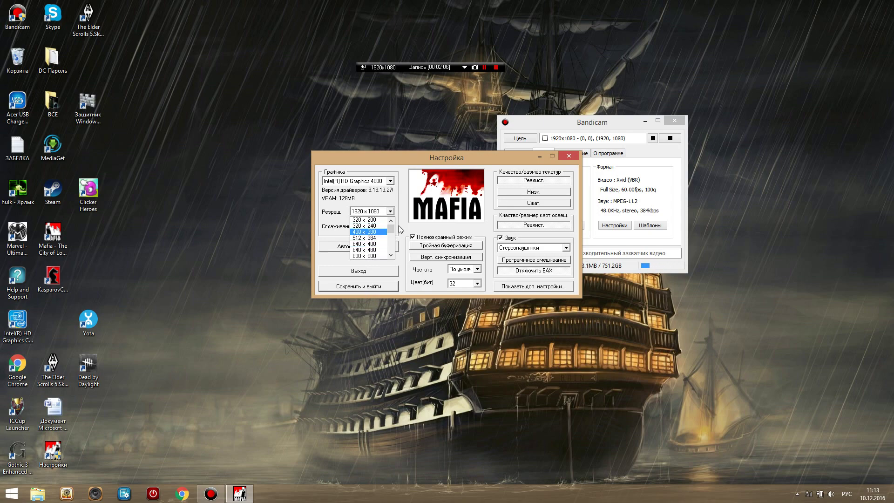
scroll(392, 228, "down", 5)
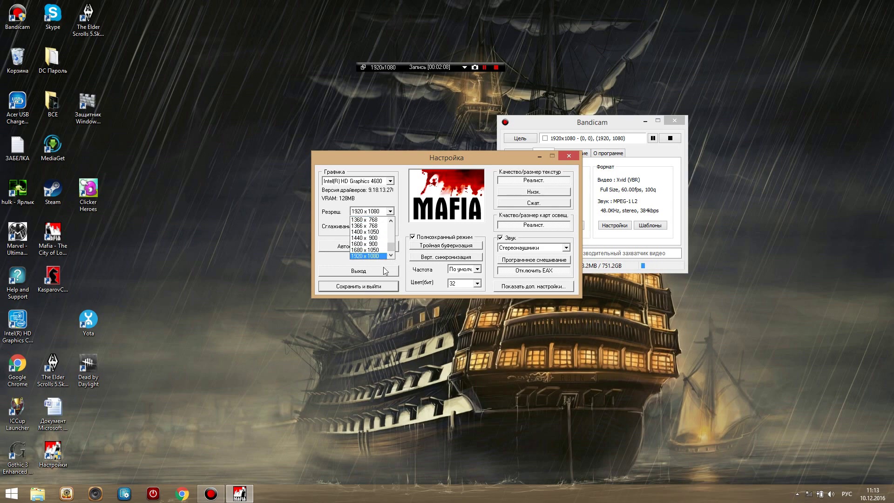
left_click_drag(389, 246, 390, 226)
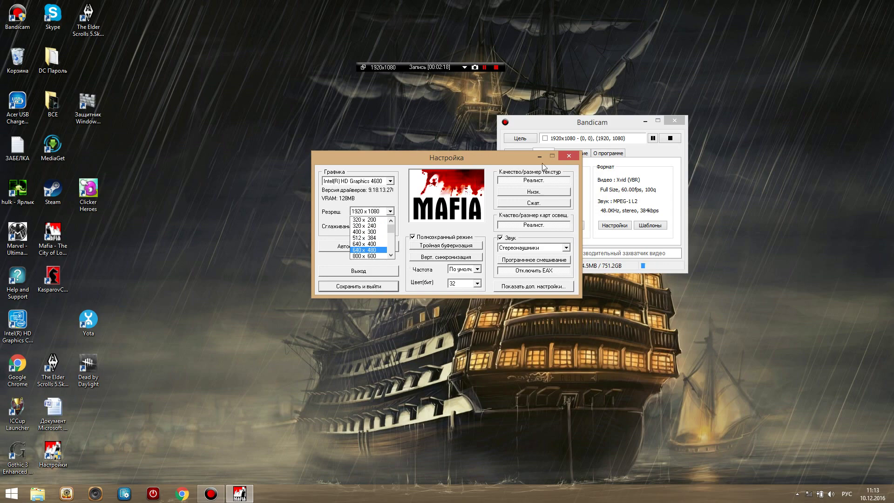
left_click(569, 155)
left_click(563, 156)
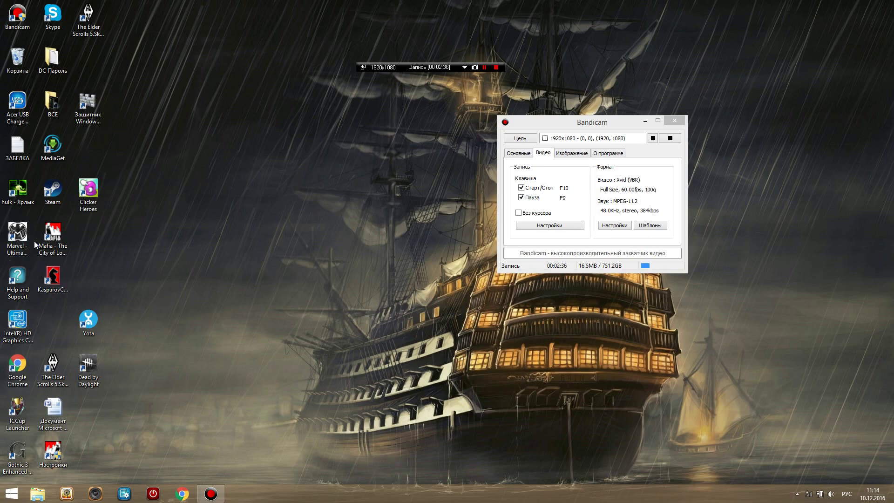
Step: Set the Mafia - The City of Lost Heaven shortcut to run in compatibility mode for Windows XP (пакет обновления 3) and apply it
right_click(54, 235)
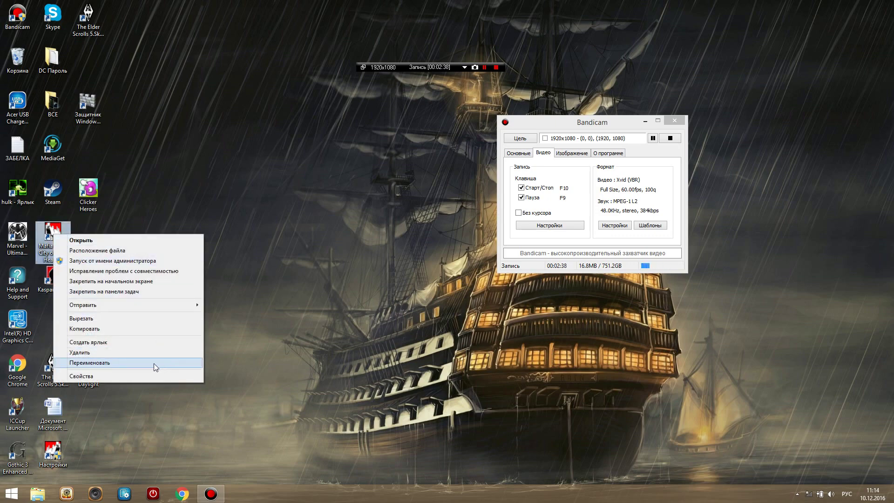
left_click(130, 374)
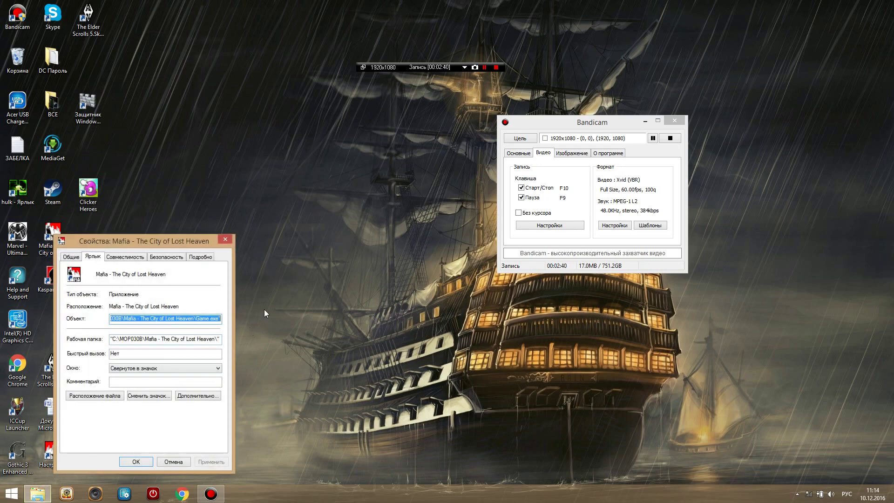
left_click(127, 257)
left_click(74, 323)
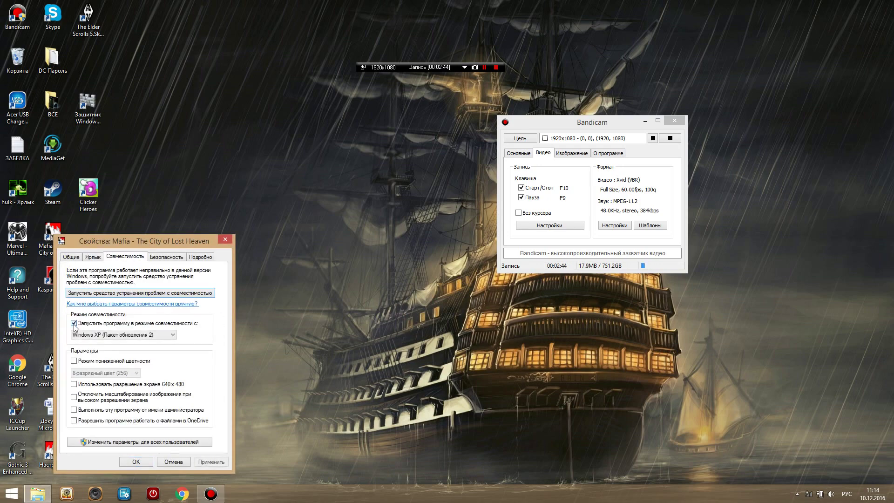
left_click(172, 336)
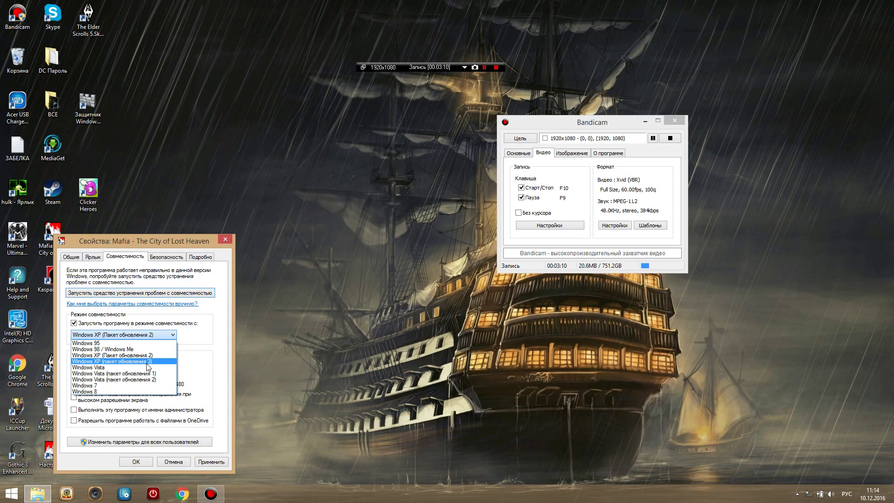
left_click(147, 362)
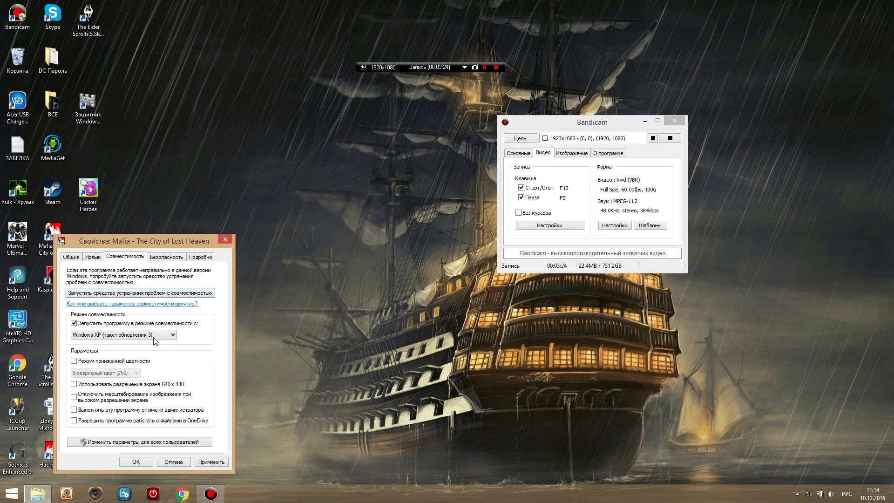
left_click(154, 336)
left_click(148, 365)
left_click(210, 463)
left_click(136, 462)
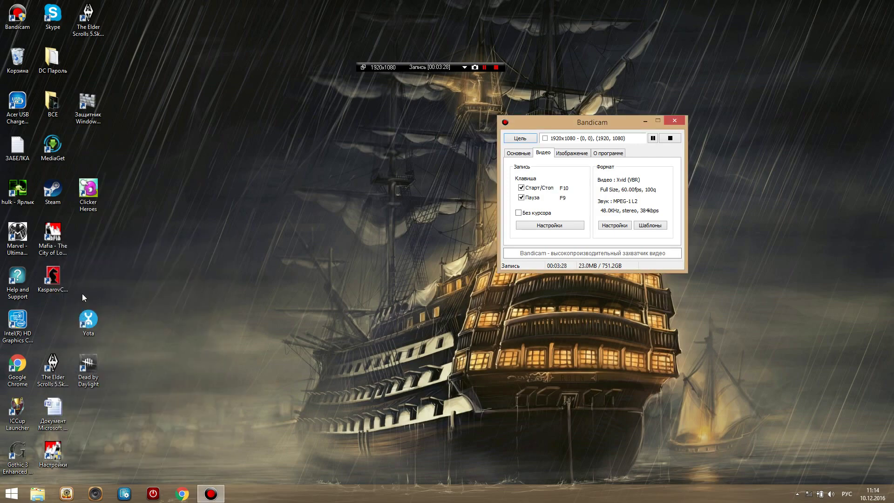
Step: Pause the screen recording and start playing Mafia with the existing player profile
key("F9")
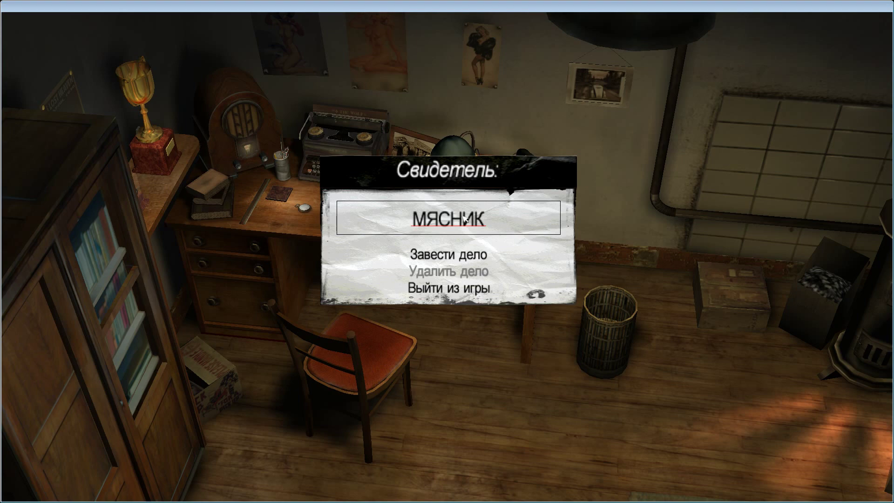
left_click(442, 225)
left_click(159, 208)
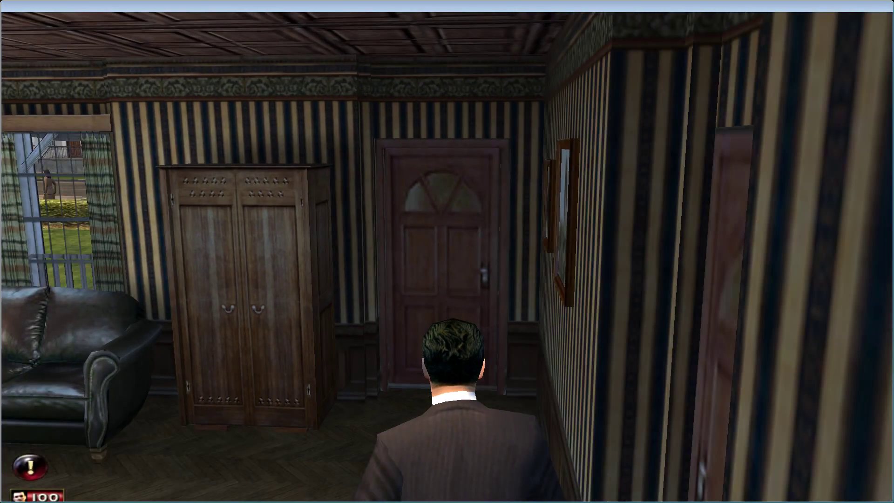
key("w")
key("Return")
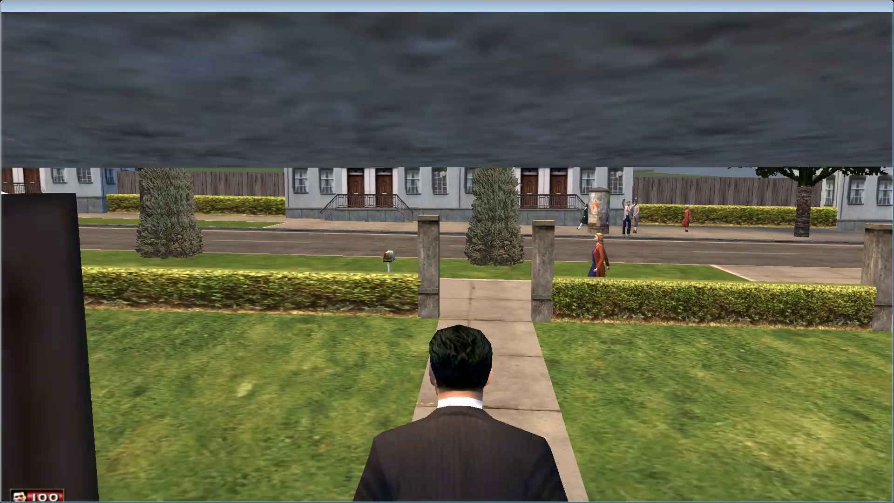
key("w")
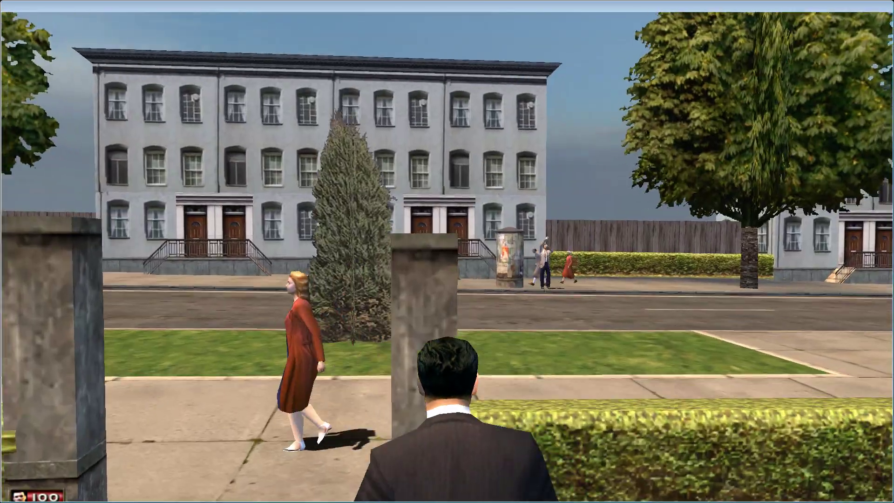
key("w")
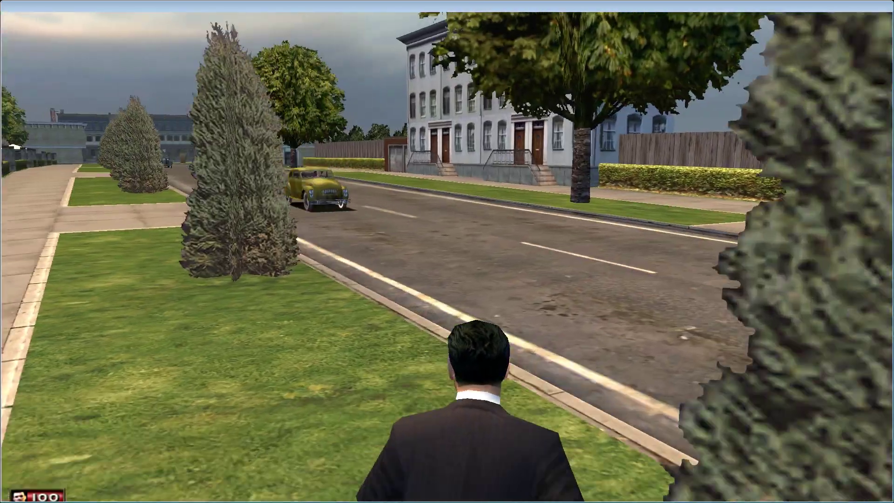
key("w")
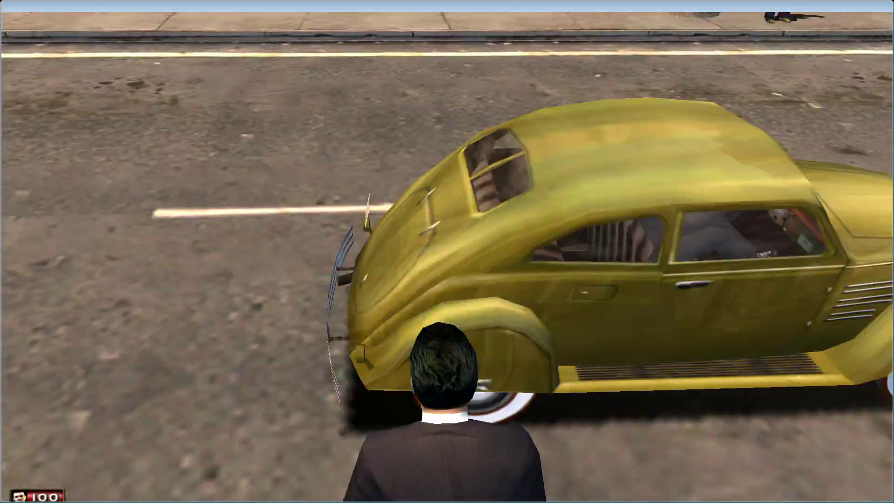
key("w")
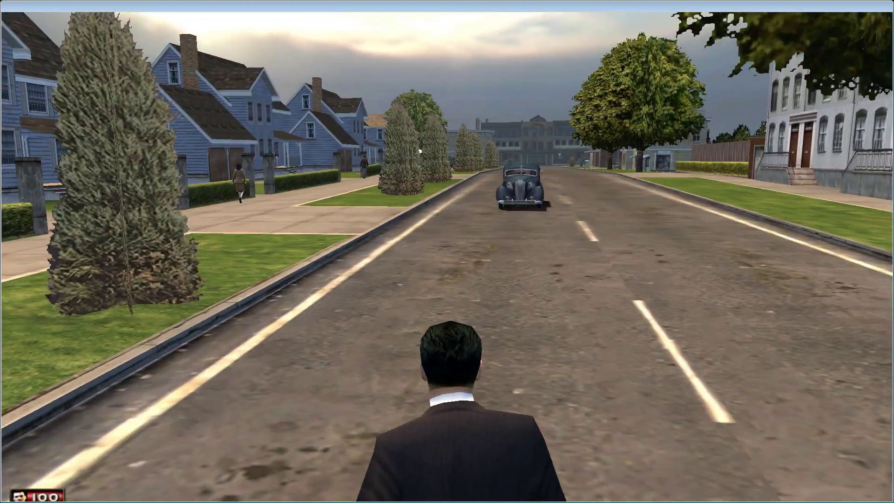
key("w")
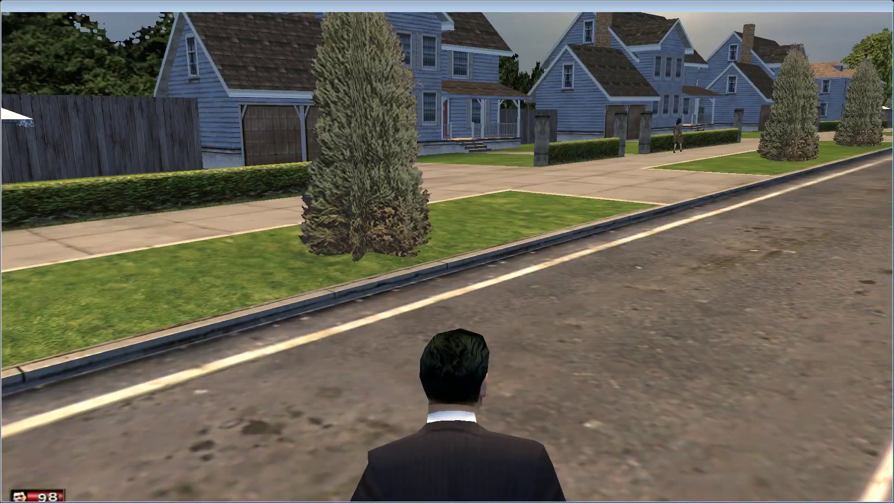
key("w")
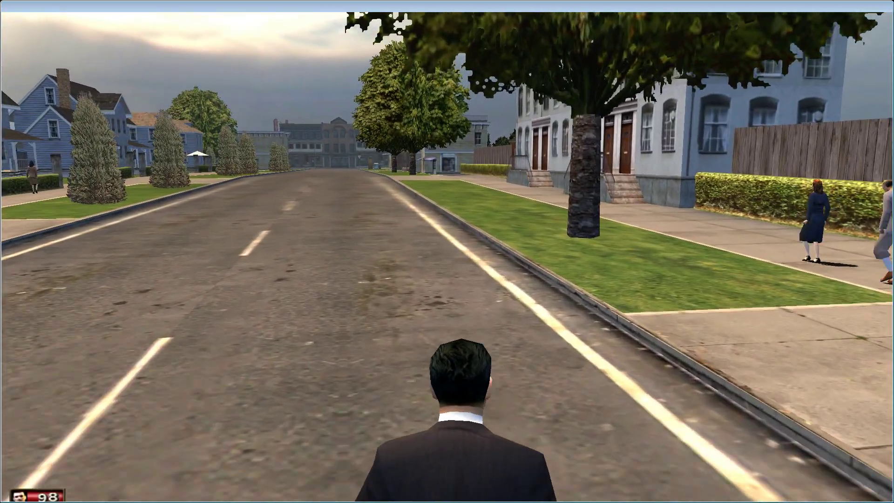
key("w")
key("w")
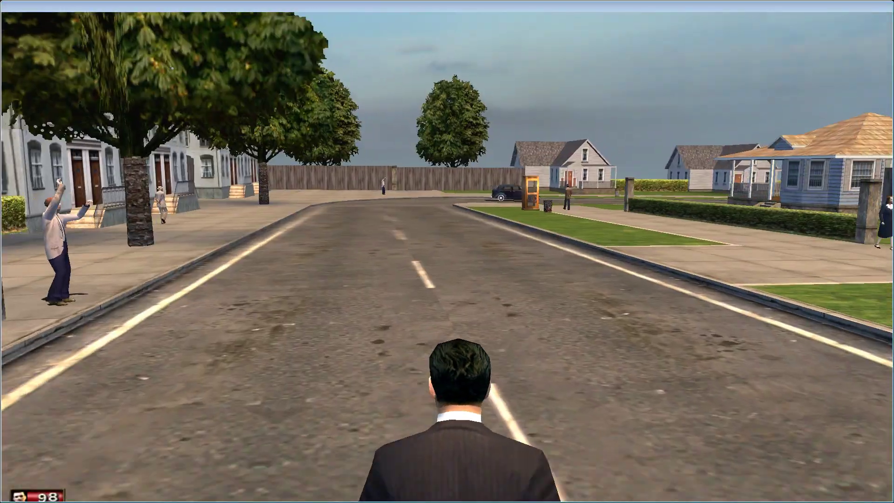
key("w")
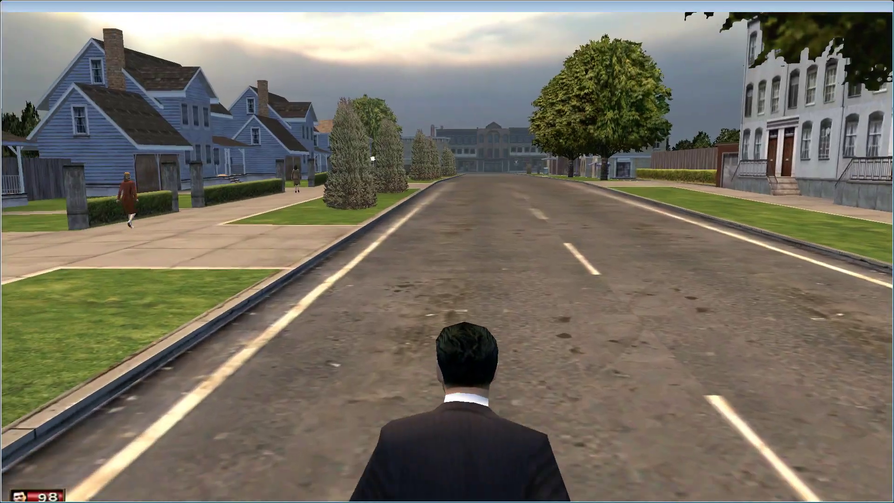
key("w")
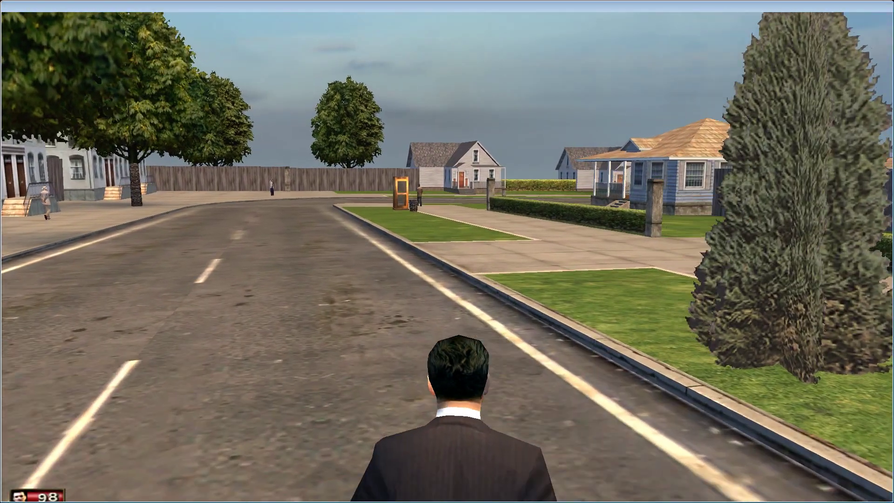
key("w")
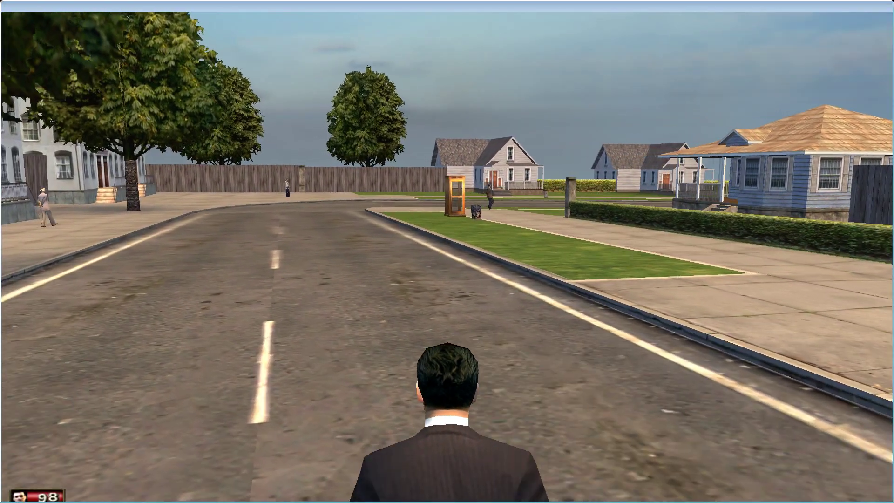
key("w")
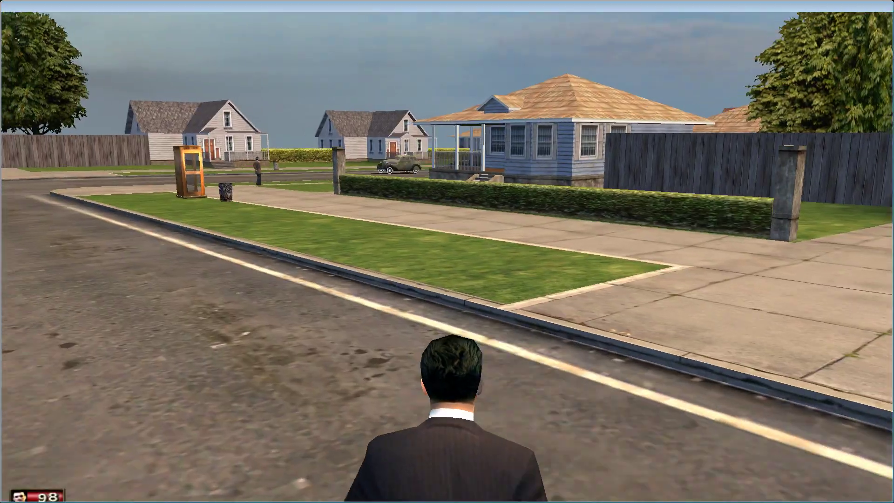
key("w")
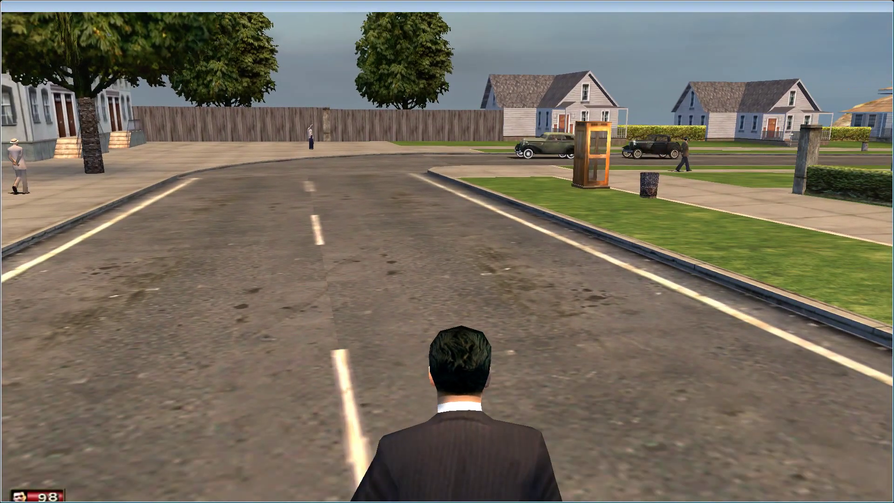
key("w")
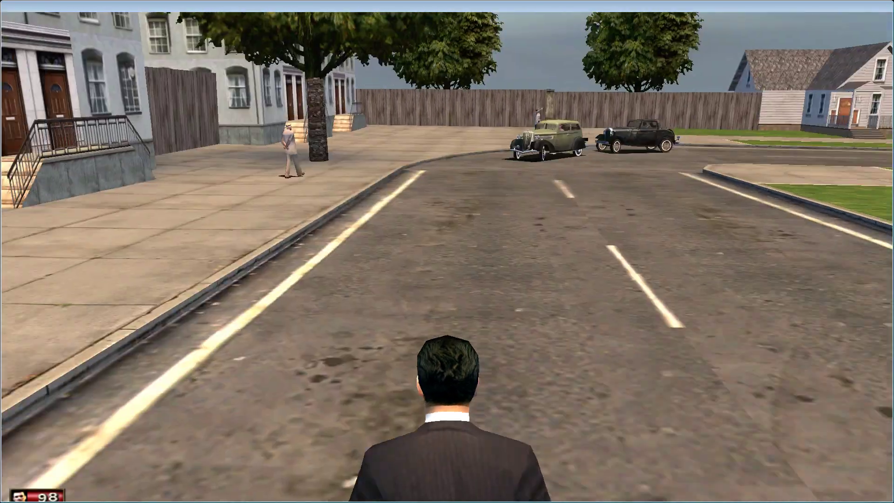
key("w")
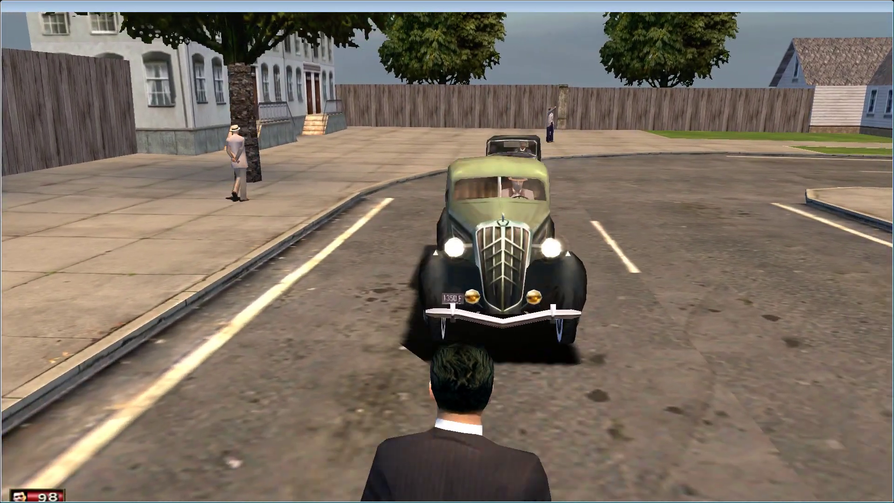
key("w")
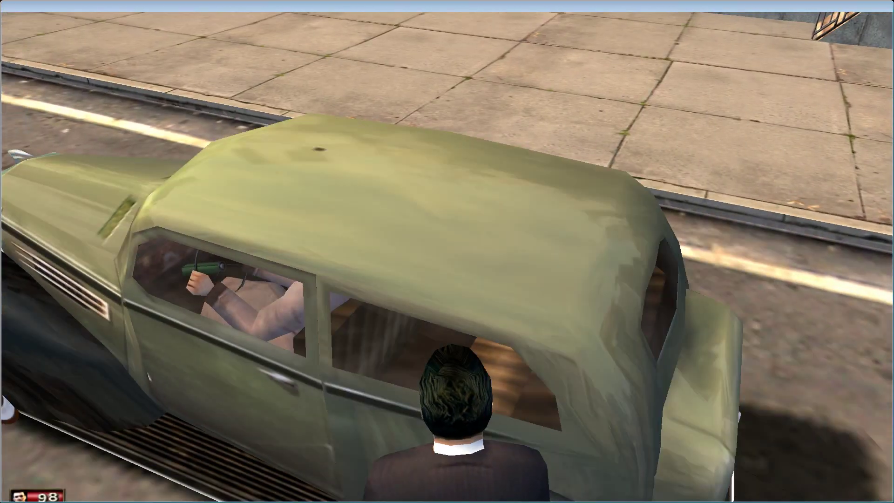
key("Return")
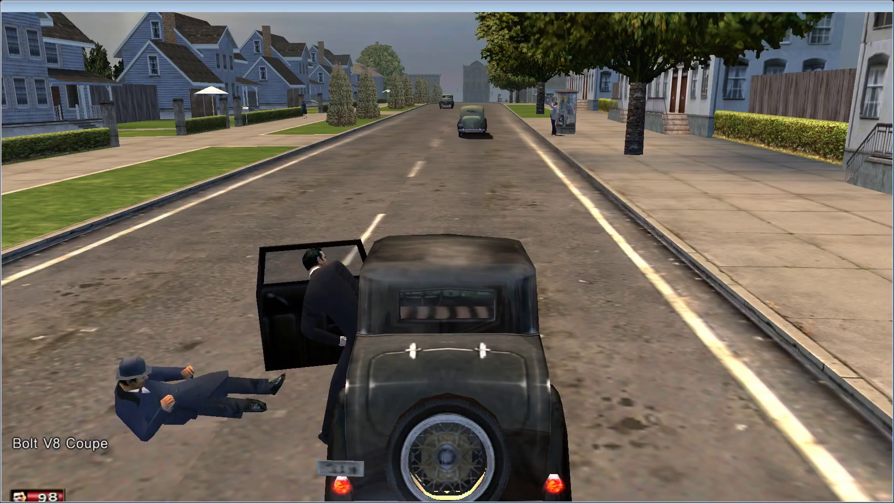
key("w")
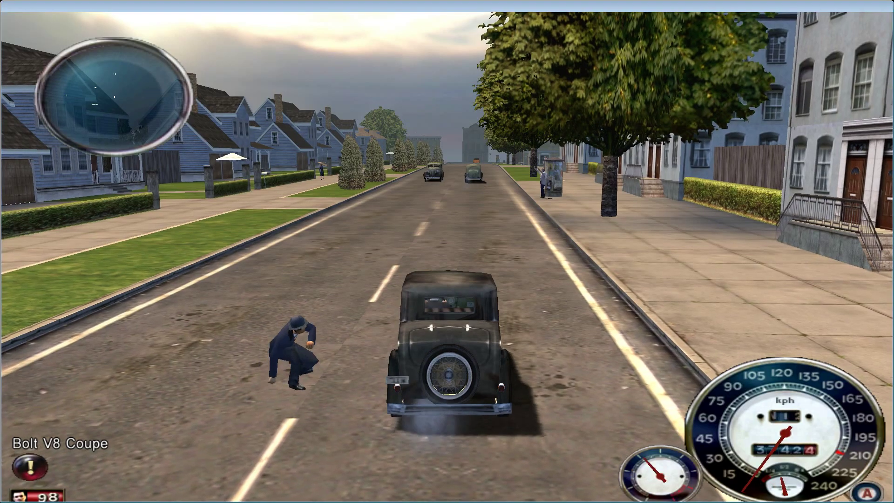